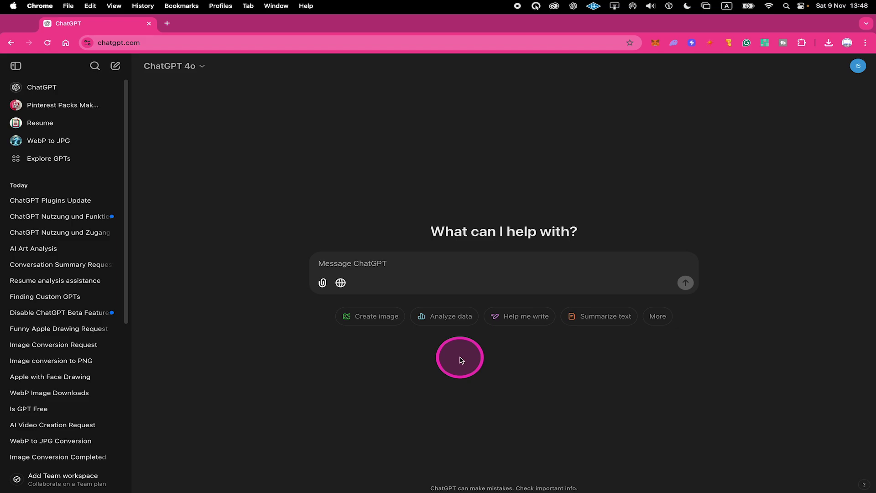
Step: Collapse the ChatGPT sidebar with its keyboard shortcut, leaving the empty new-chat page
key(super+shift+s)
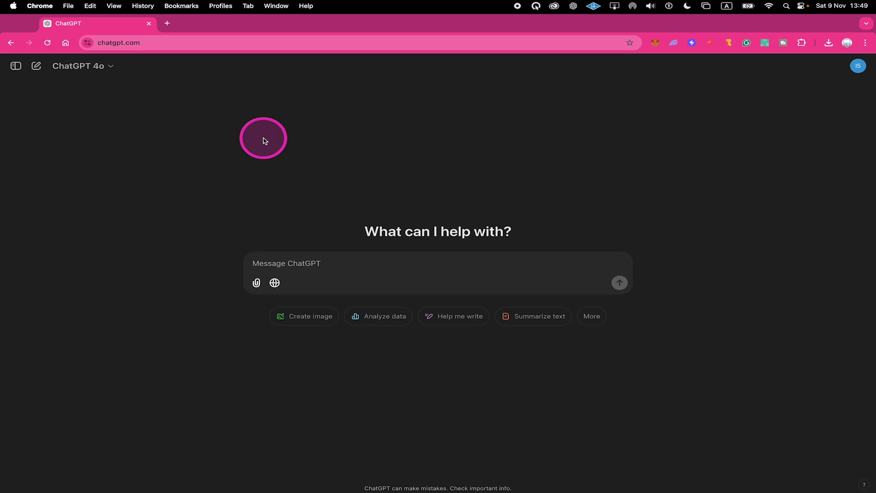
Step: Reopen the ChatGPT sidebar so the conversation history shows beside the new-chat page
click(16, 66)
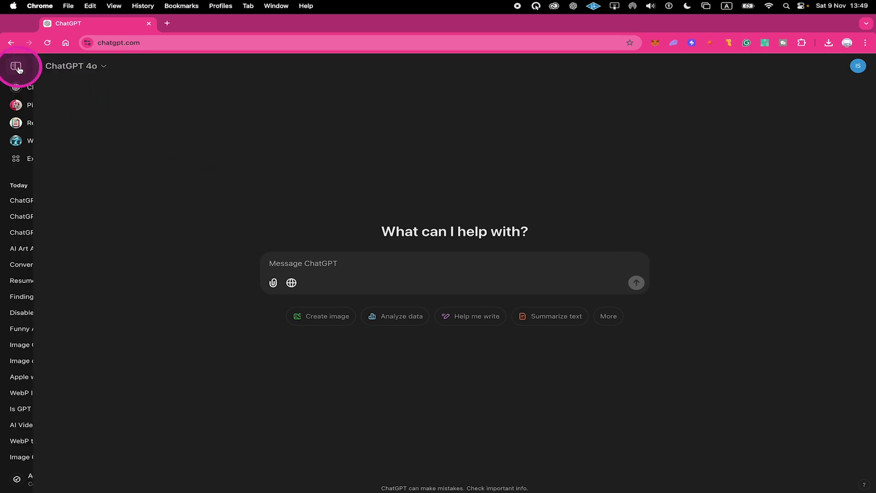
Step: Open the DALL·E details card from Explore GPTs under By ChatGPT
click(67, 159)
scroll(277, 149, down, 4)
scroll(277, 149, down, 4)
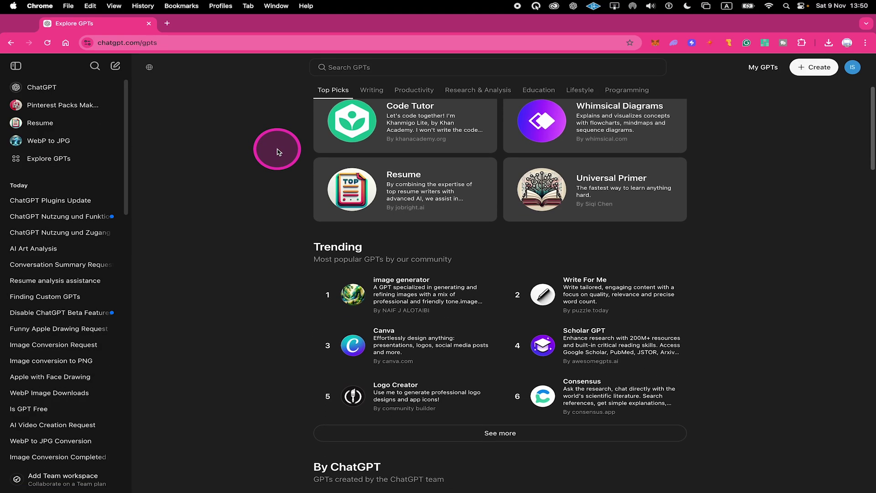
scroll(277, 148, down, 4)
scroll(277, 148, down, 3)
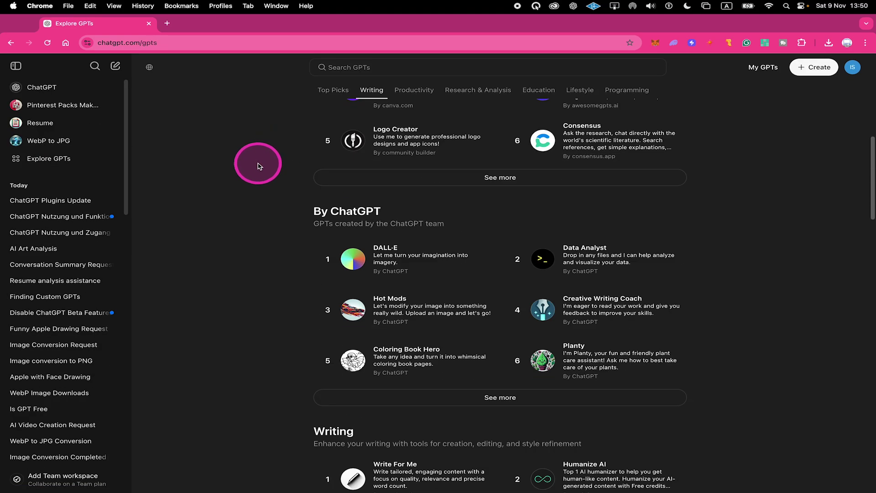
click(390, 237)
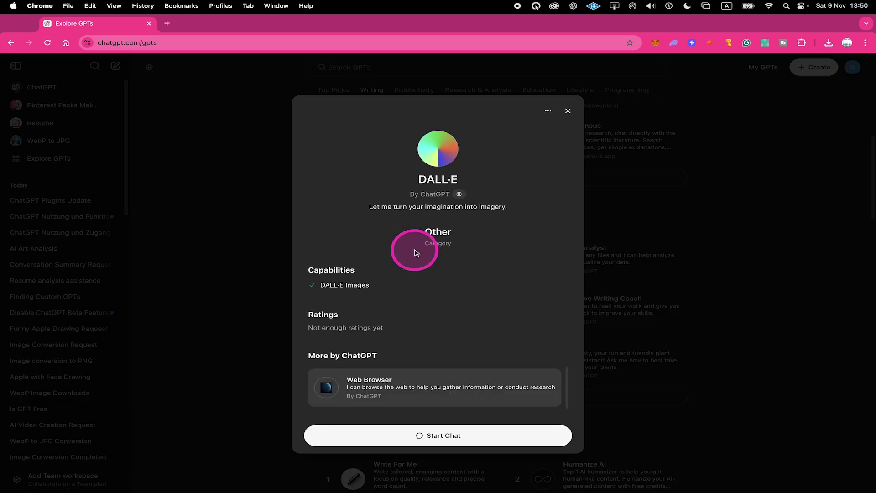
Step: Start a chat from the DALL·E details dialog, reaching its empty prompt box
click(468, 436)
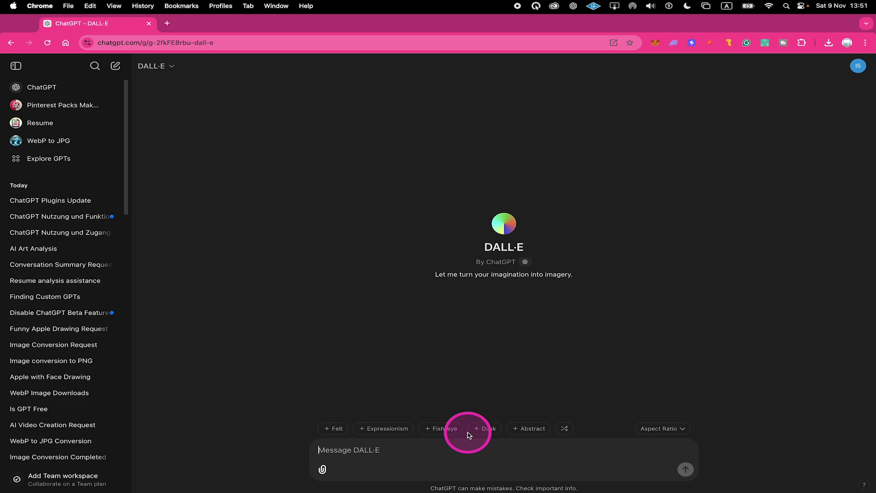
text(a sky that looks likeswiss chee)
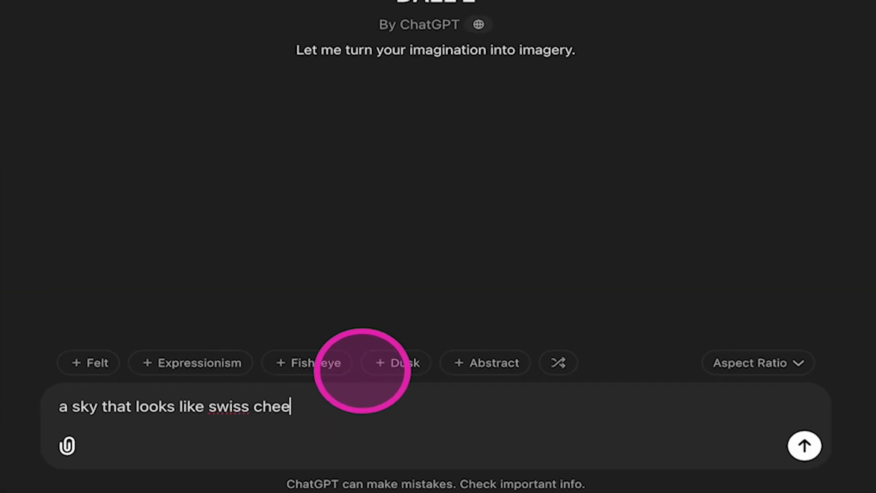
text(se)
key(Return)
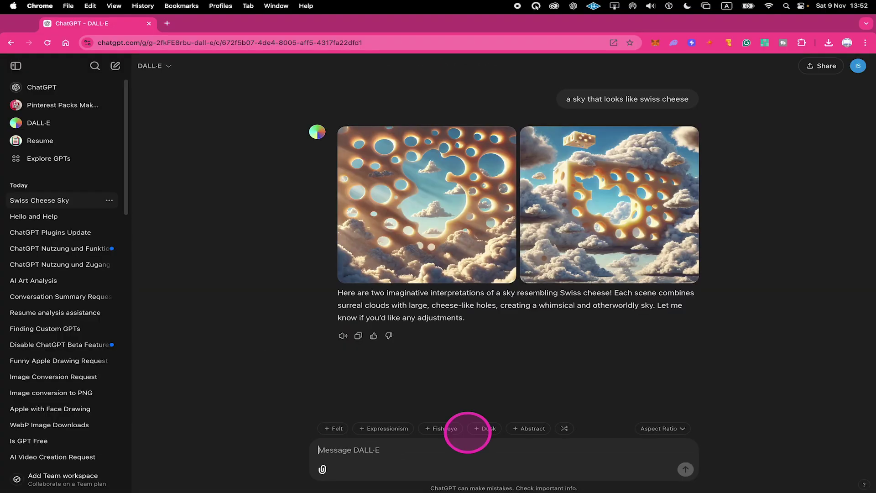